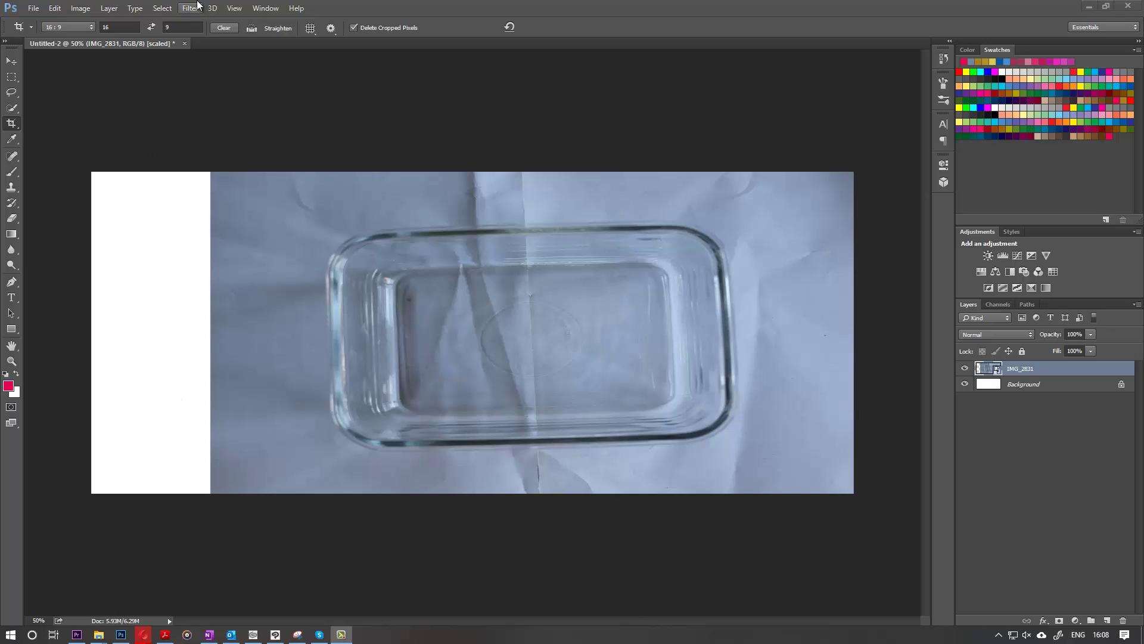
# - Turn off View > Pixel Aspect Ratio Correction so the glass dish shows at unscaled width
pyautogui.click(237, 11)
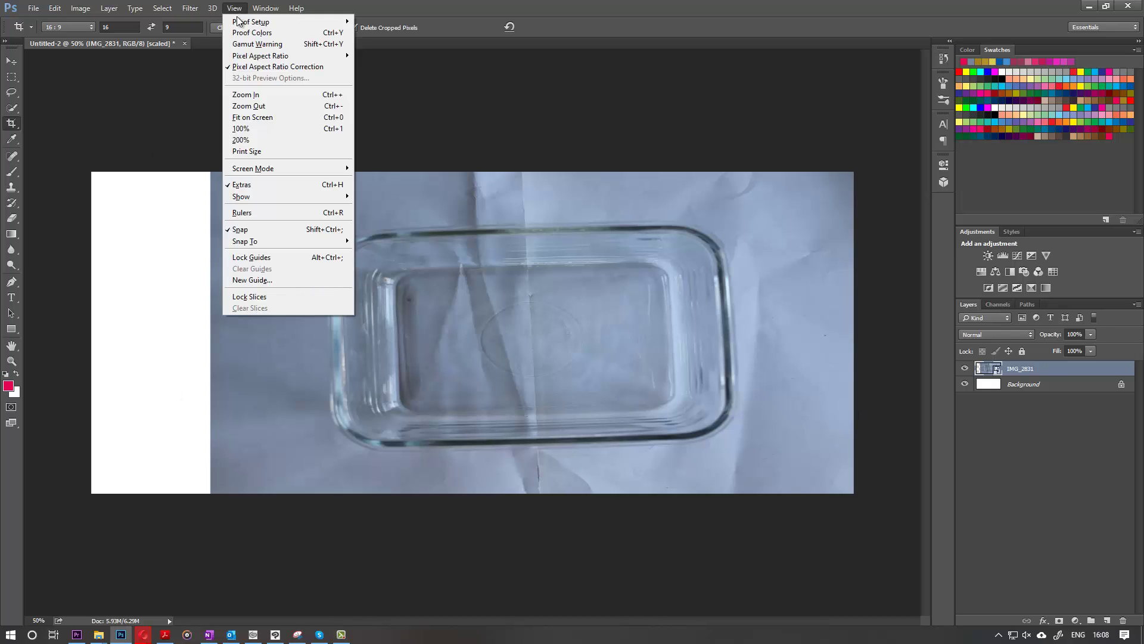
pyautogui.click(248, 67)
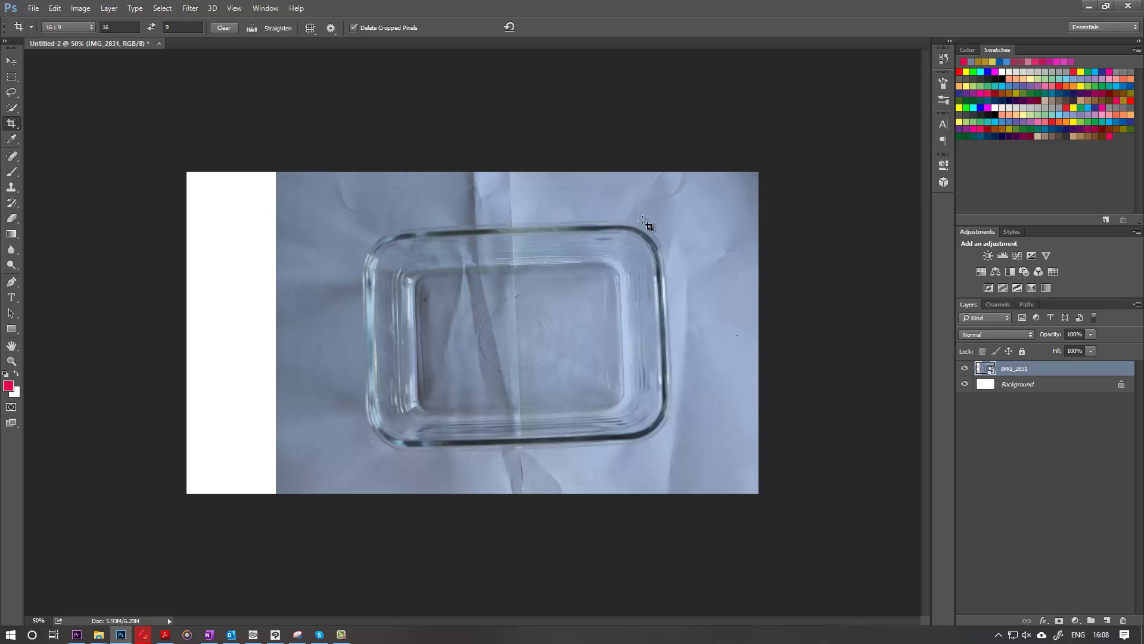
# - Save the glass dish image as a PNG named 'test', accepting the default PNG options
pyautogui.press('ctrl')
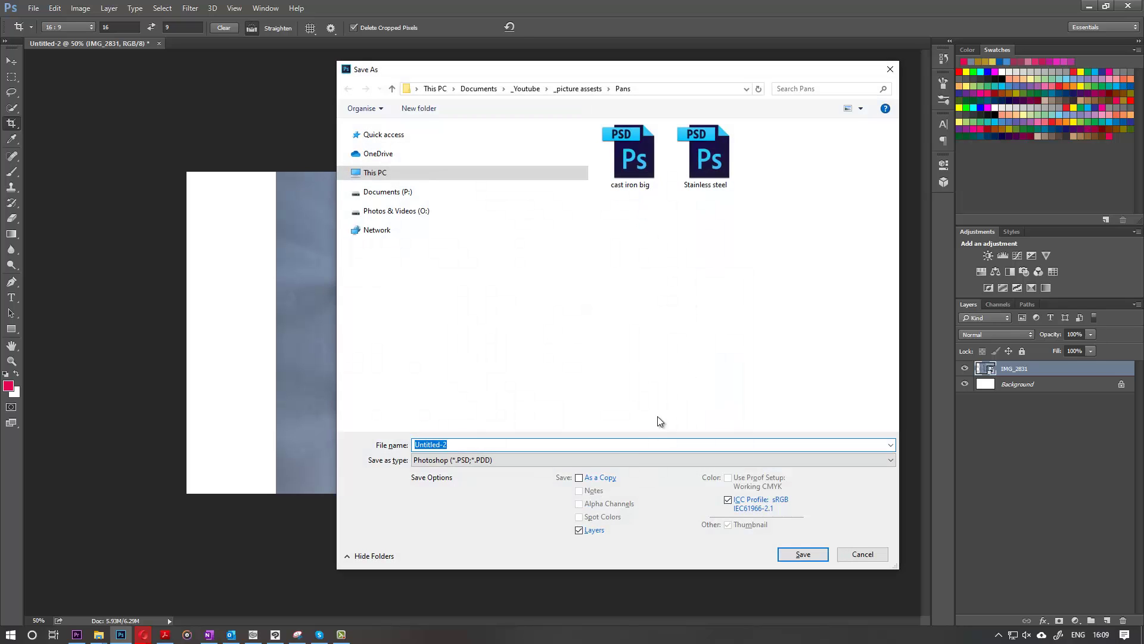
pyautogui.click(593, 460)
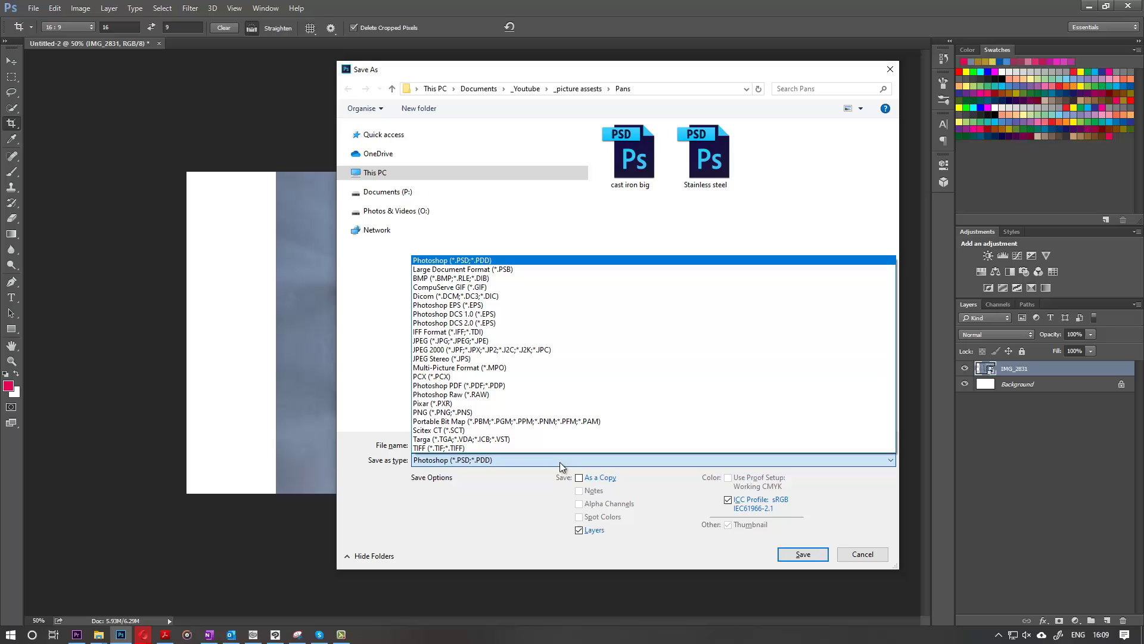
pyautogui.click(446, 413)
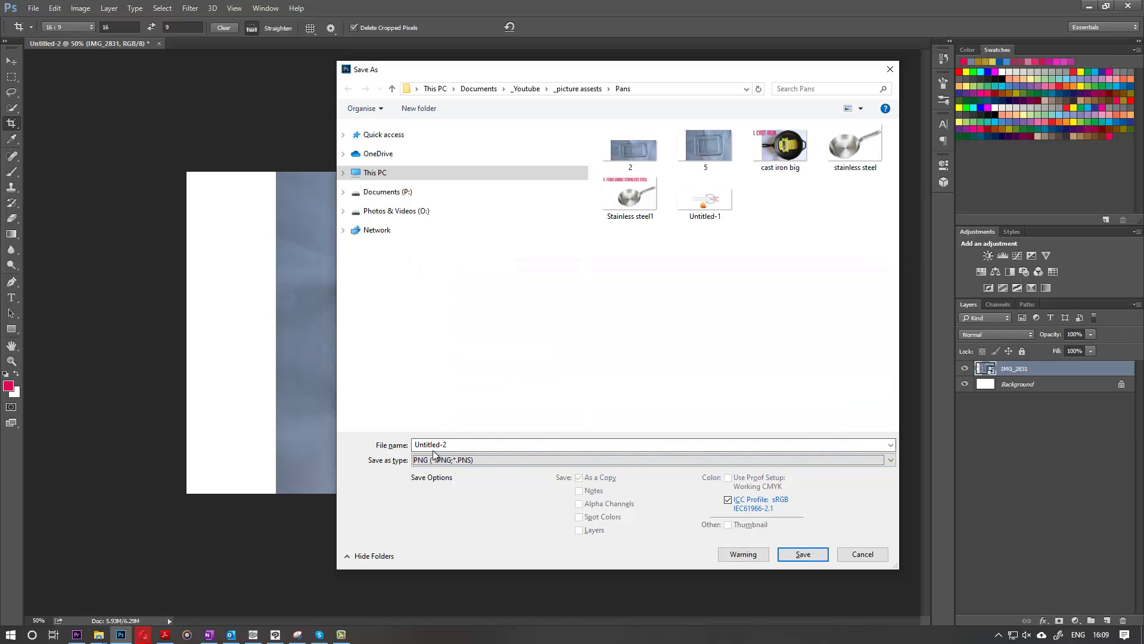
pyautogui.hotkey('shift', 'Tab')
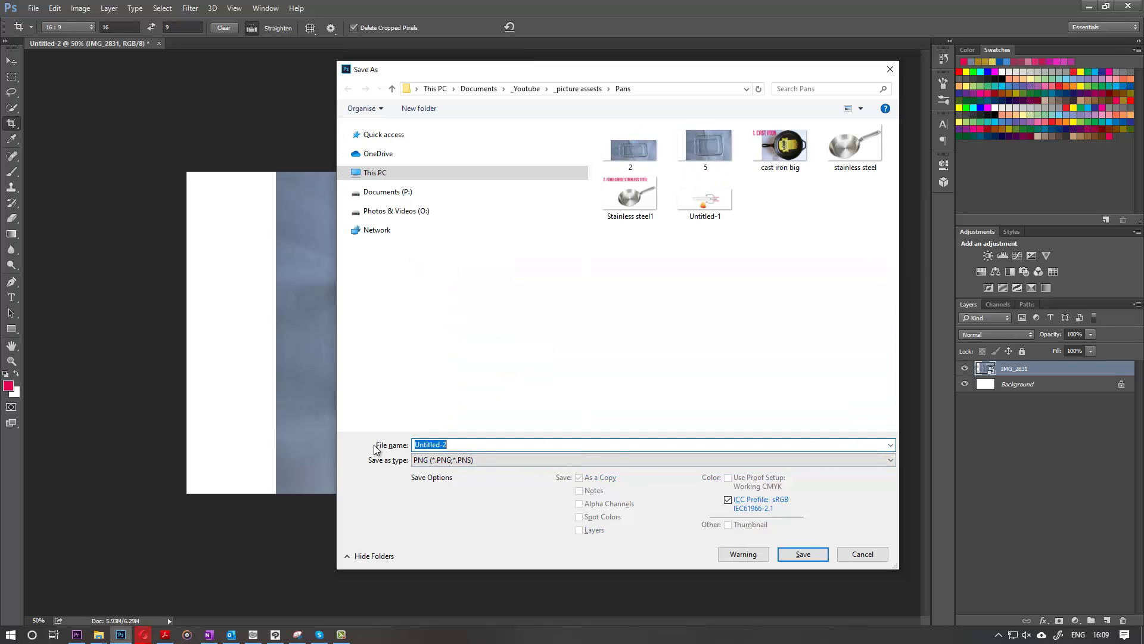
pyautogui.write('test')
pyautogui.press('Return')
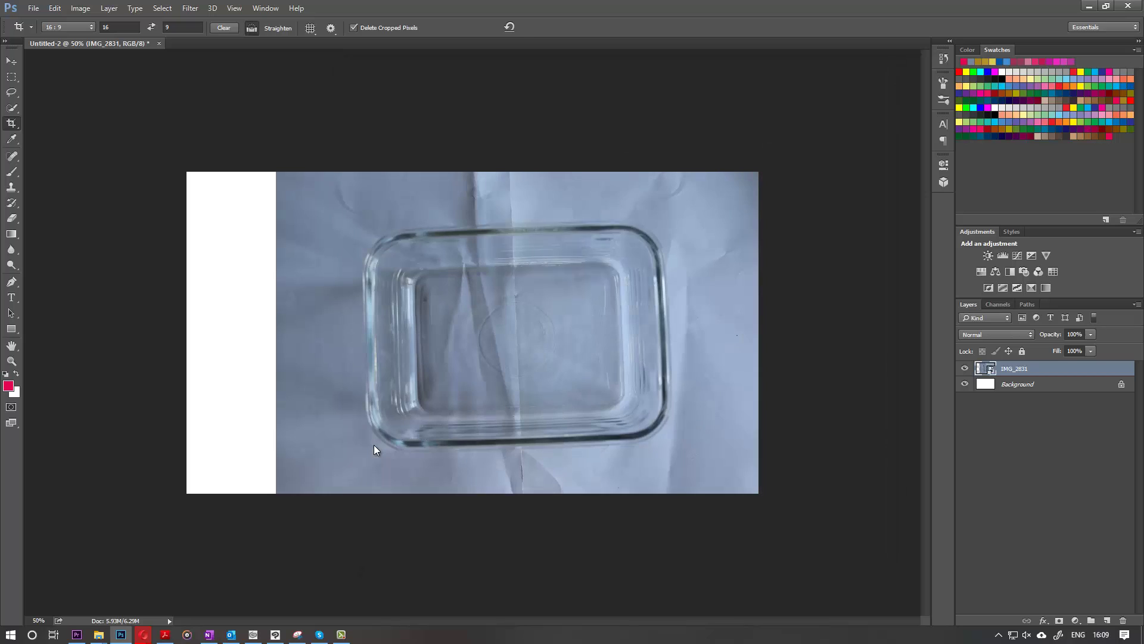
pyautogui.click(592, 199)
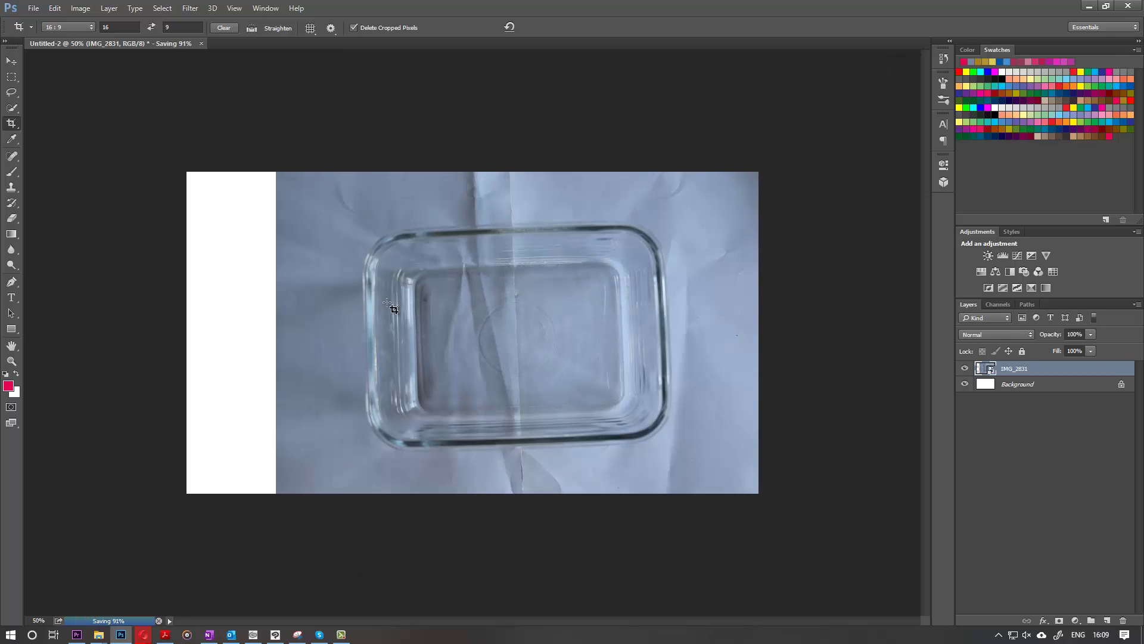
# - Switch to File Explorer's Pans folder and select the newly saved test image
pyautogui.click(96, 636)
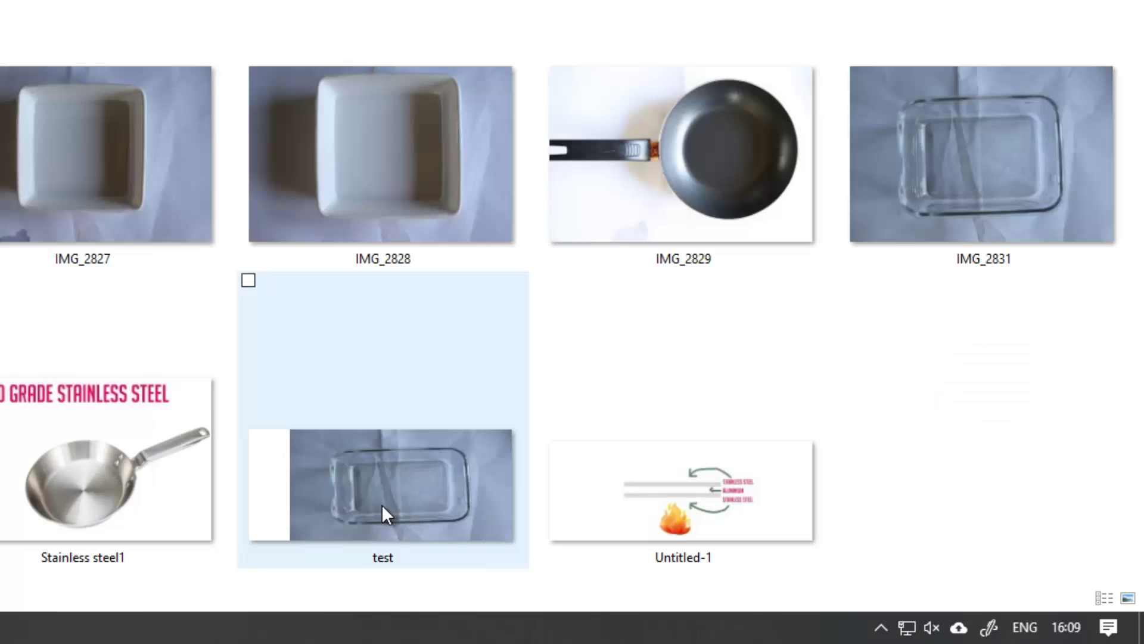
pyautogui.click(721, 570)
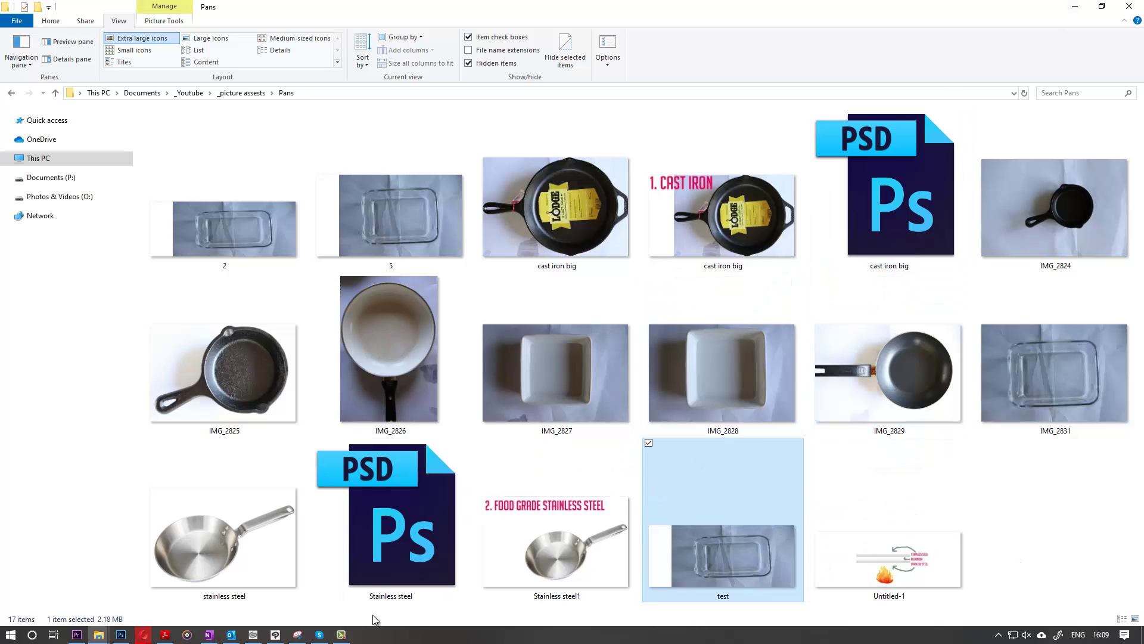
# - Delete the 5.png clip from track V2 in Premiere Pro
pyautogui.click(75, 636)
pyautogui.click(693, 485)
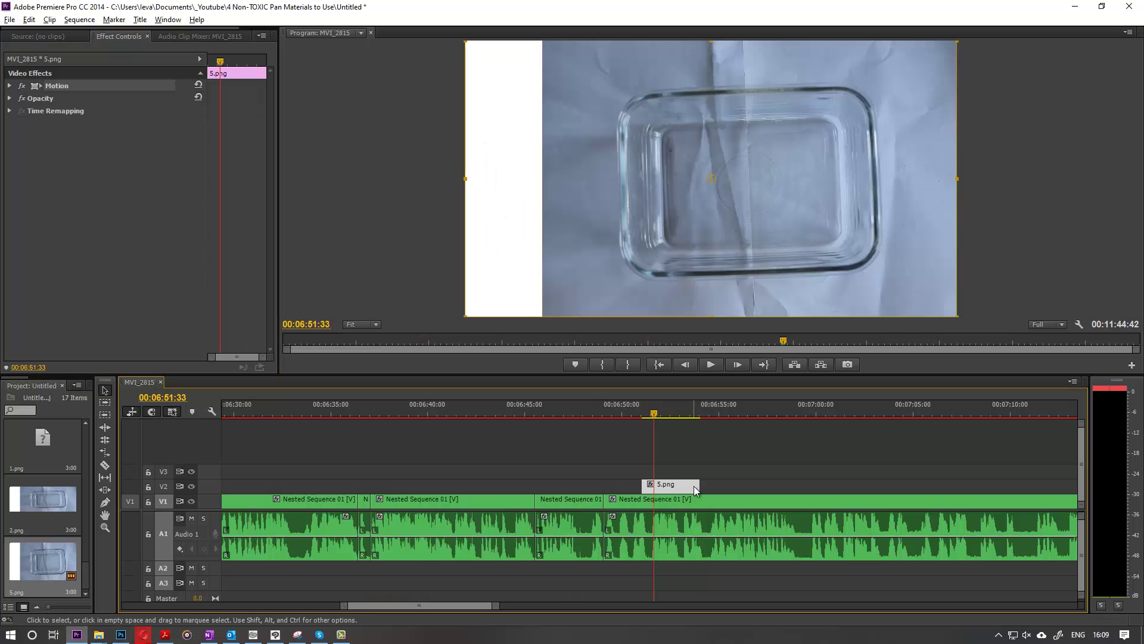
pyautogui.press('Delete')
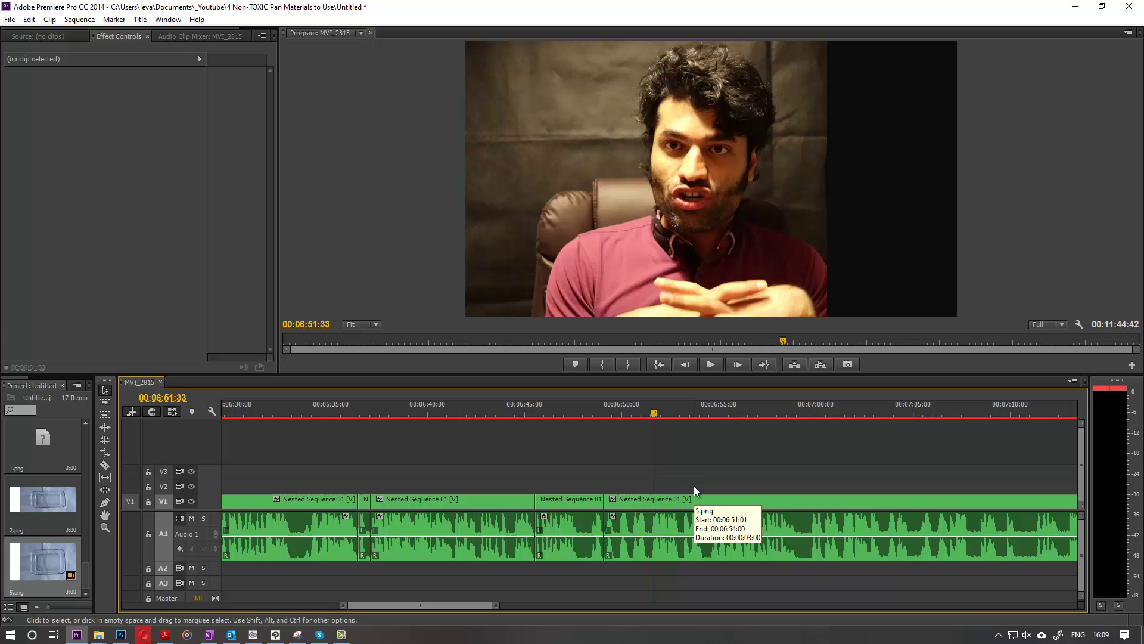
# - Drag test.png from the Pans folder onto V2 and view its motion bounds
pyautogui.moveTo(98, 634)
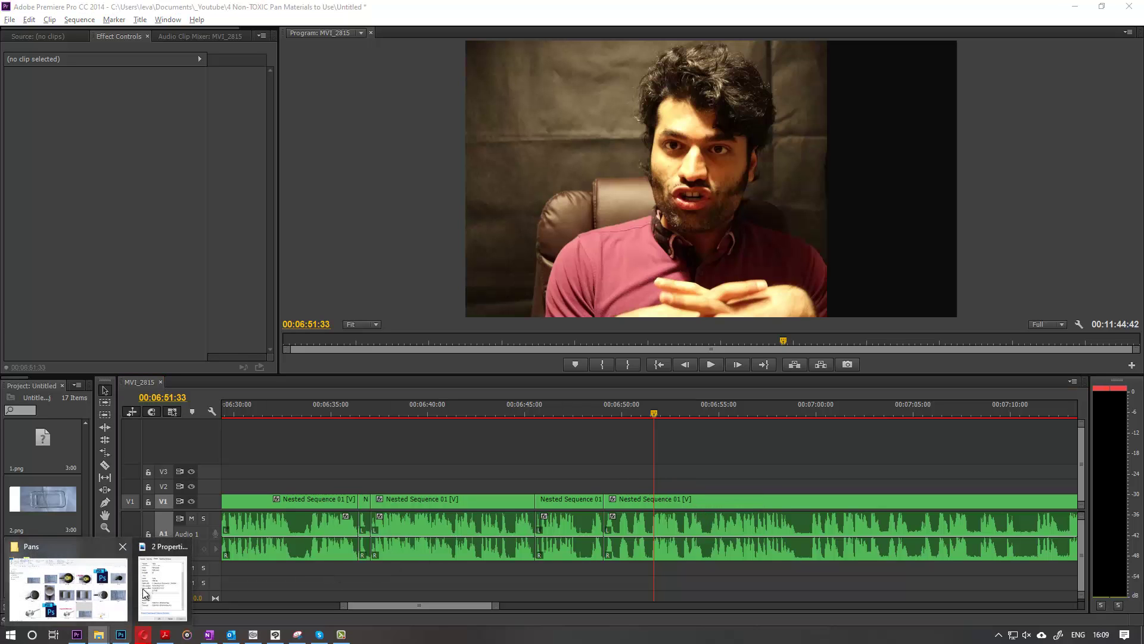
pyautogui.click(132, 587)
pyautogui.moveTo(724, 546); pyautogui.dragTo(636, 486)
pyautogui.click(60, 87)
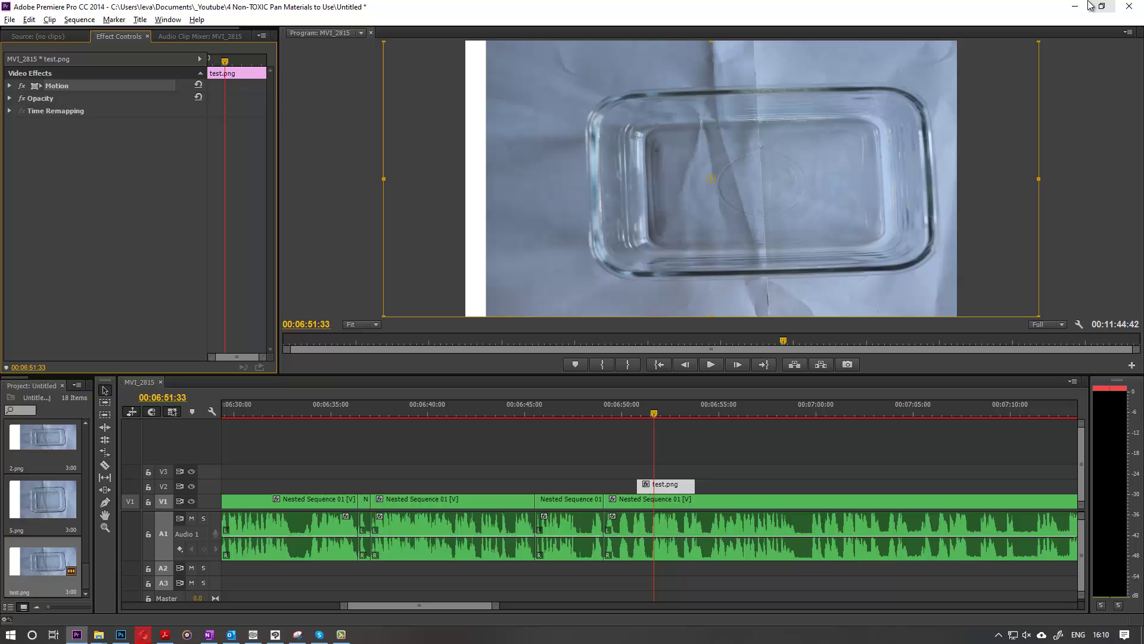
# - Remove test.png from the timeline and minimise Premiere Pro
pyautogui.click(671, 488)
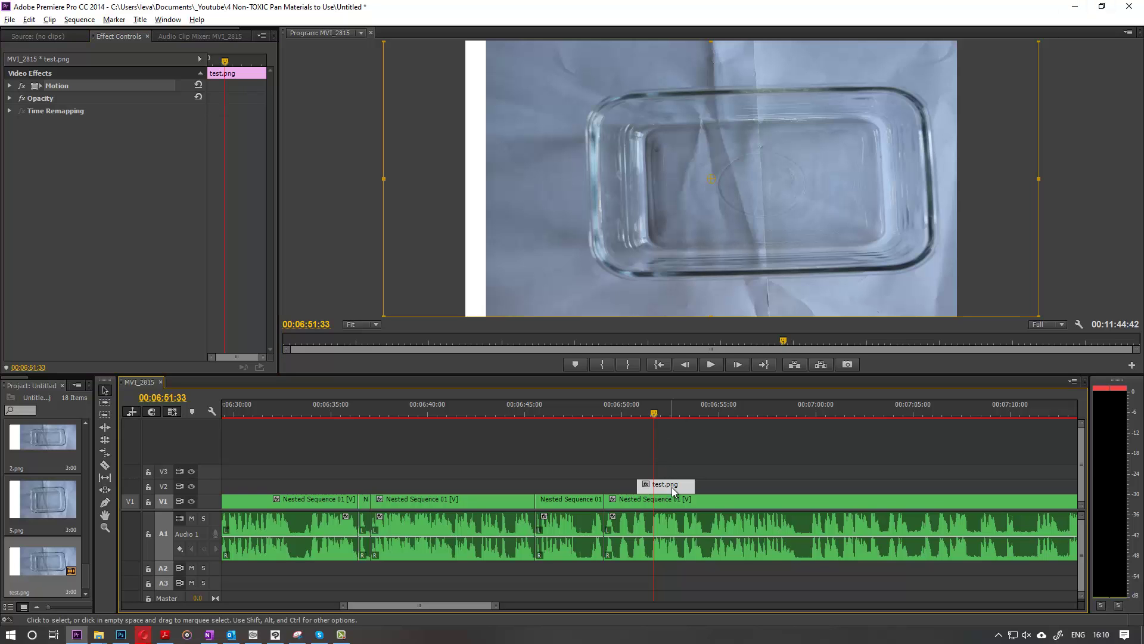
pyautogui.press('Delete')
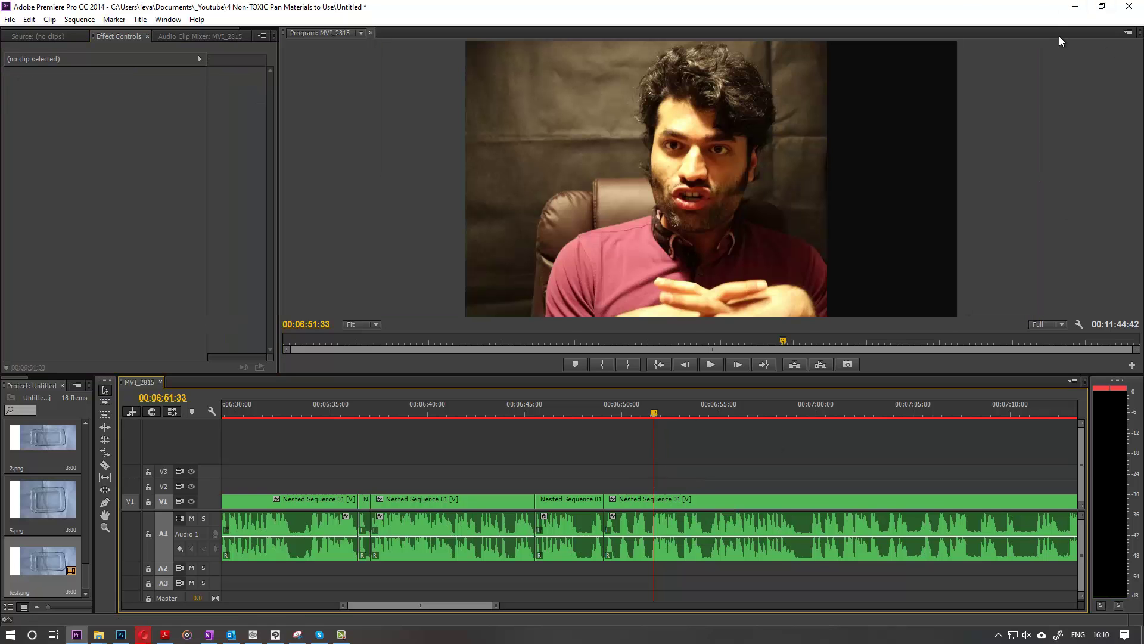
pyautogui.click(1075, 6)
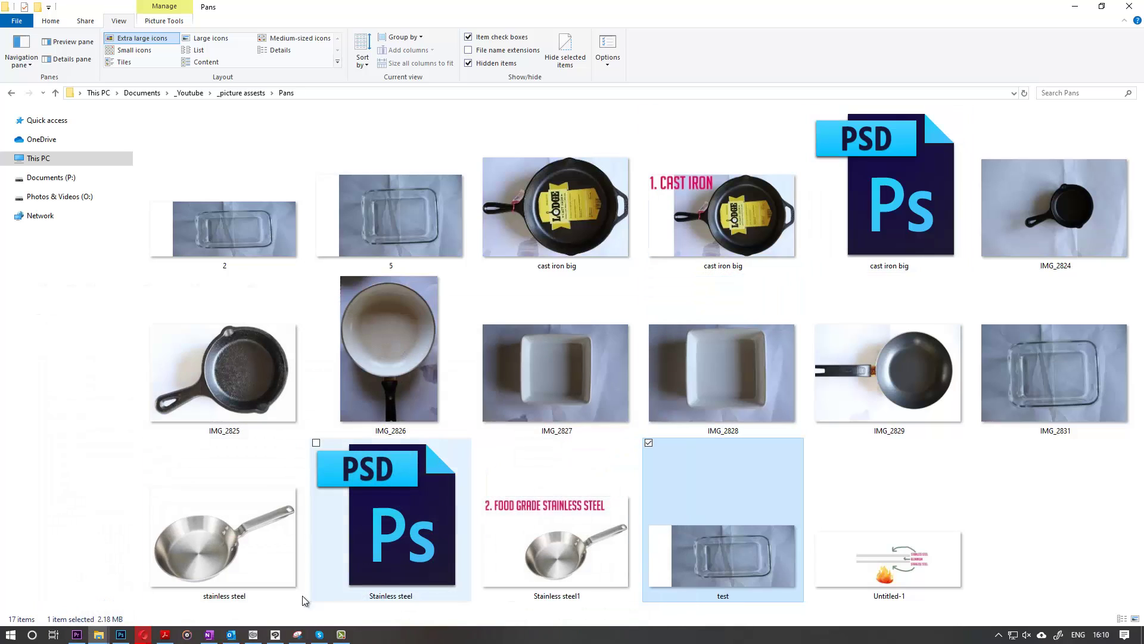
# - In Photoshop, select the Move tool and set the pixel aspect ratio to Square
pyautogui.click(120, 635)
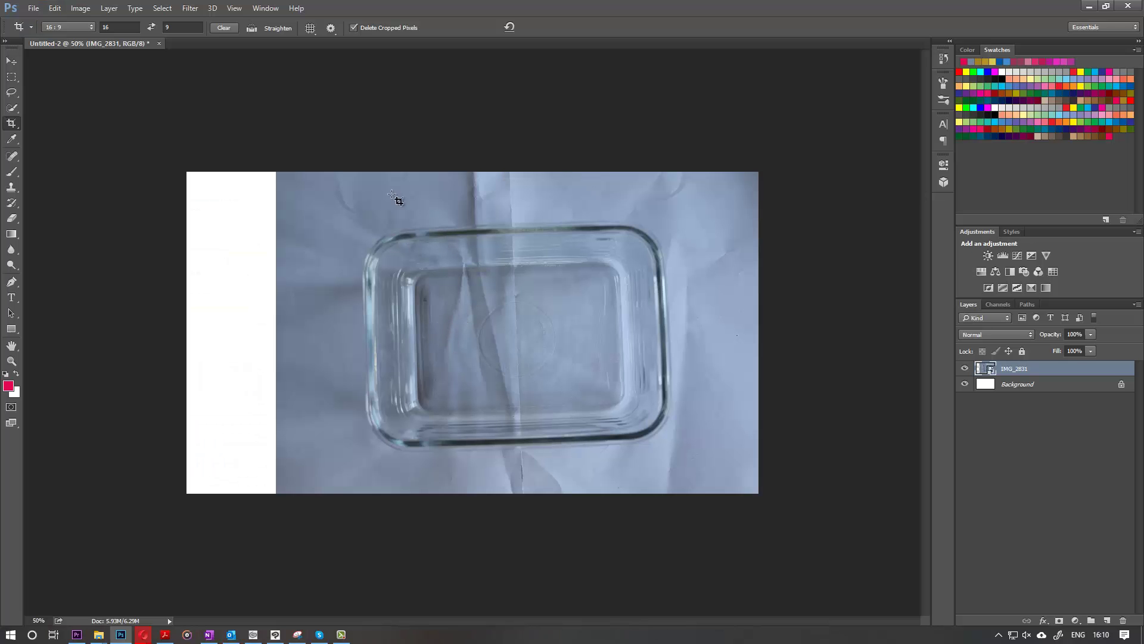
pyautogui.click(11, 61)
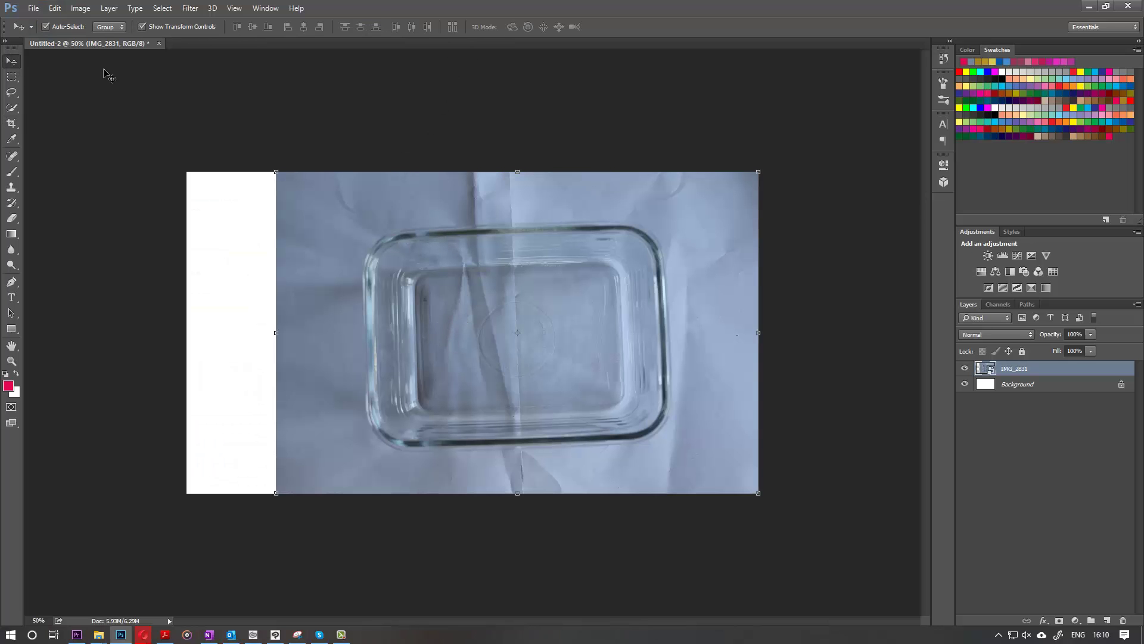
pyautogui.click(230, 8)
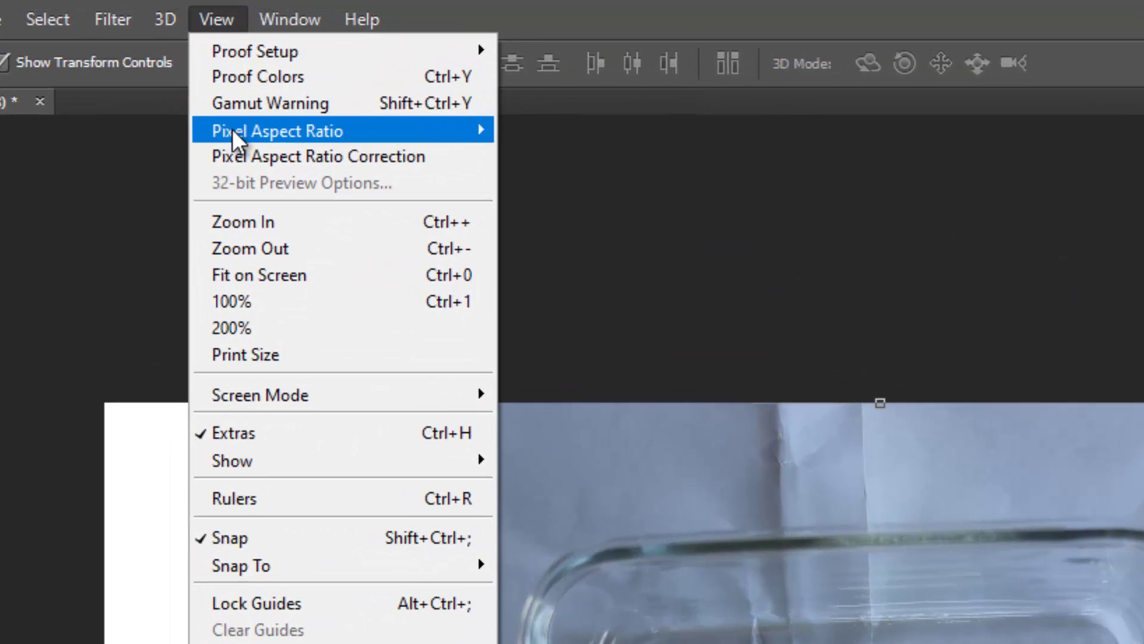
pyautogui.moveTo(246, 54)
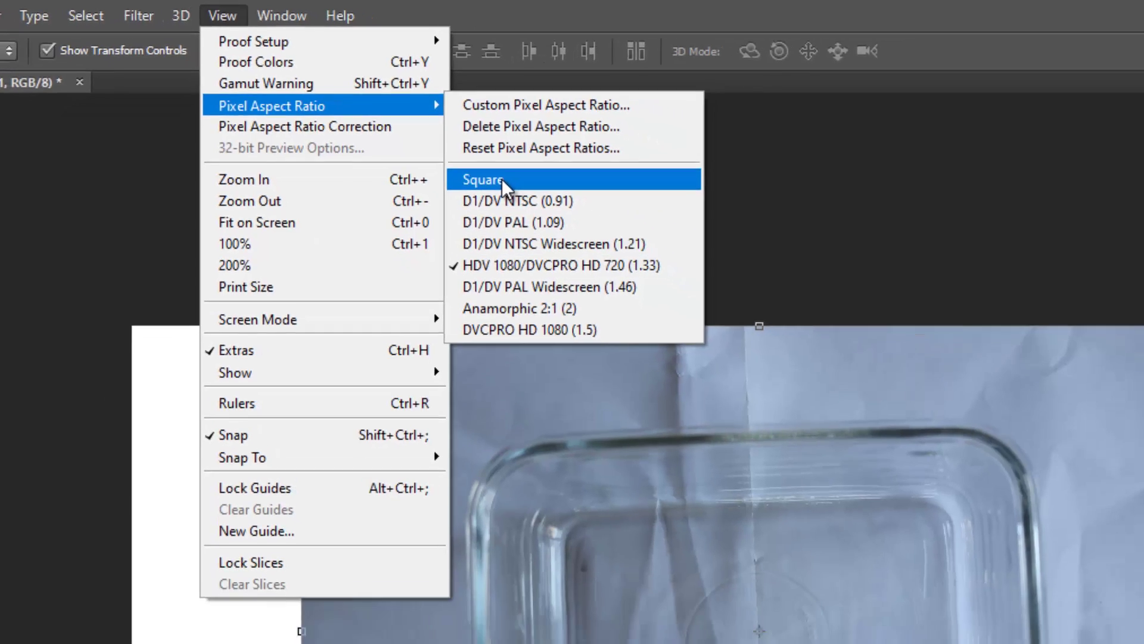
pyautogui.click(561, 222)
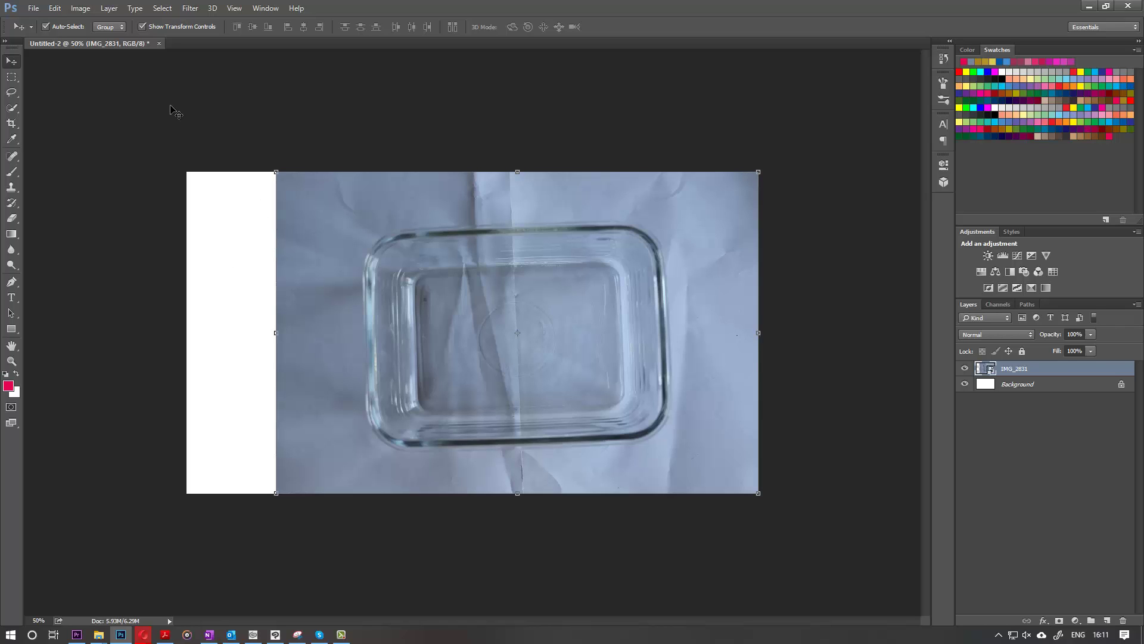
# - Save the square-pixel image as PNG 'test2', accepting the default PNG options
pyautogui.hotkey('ctrl', 's')
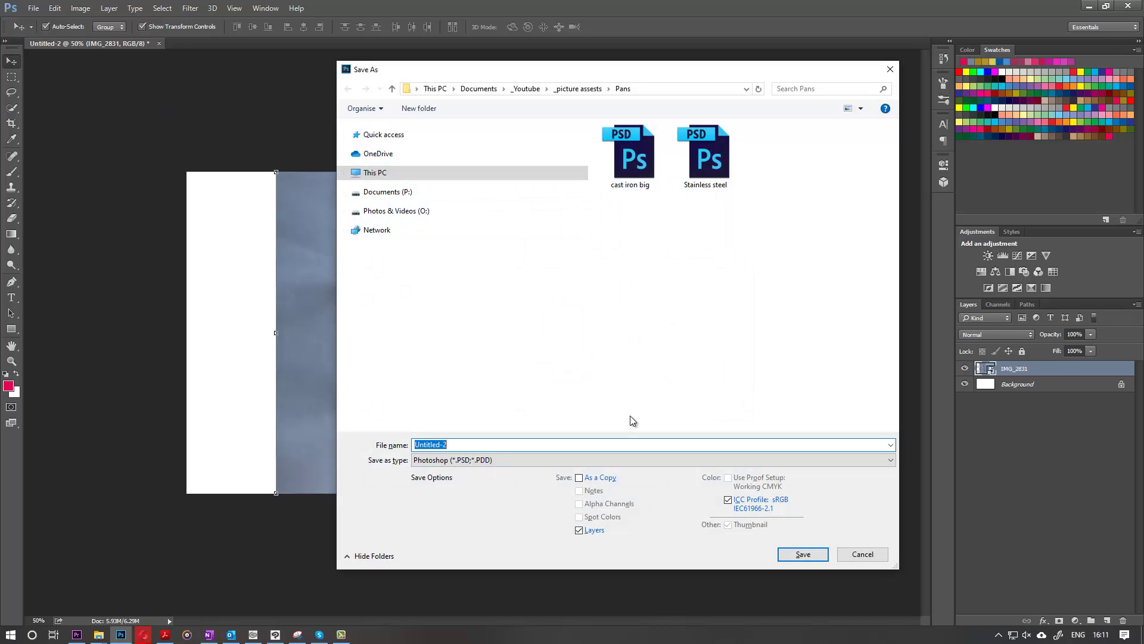
pyautogui.click(570, 457)
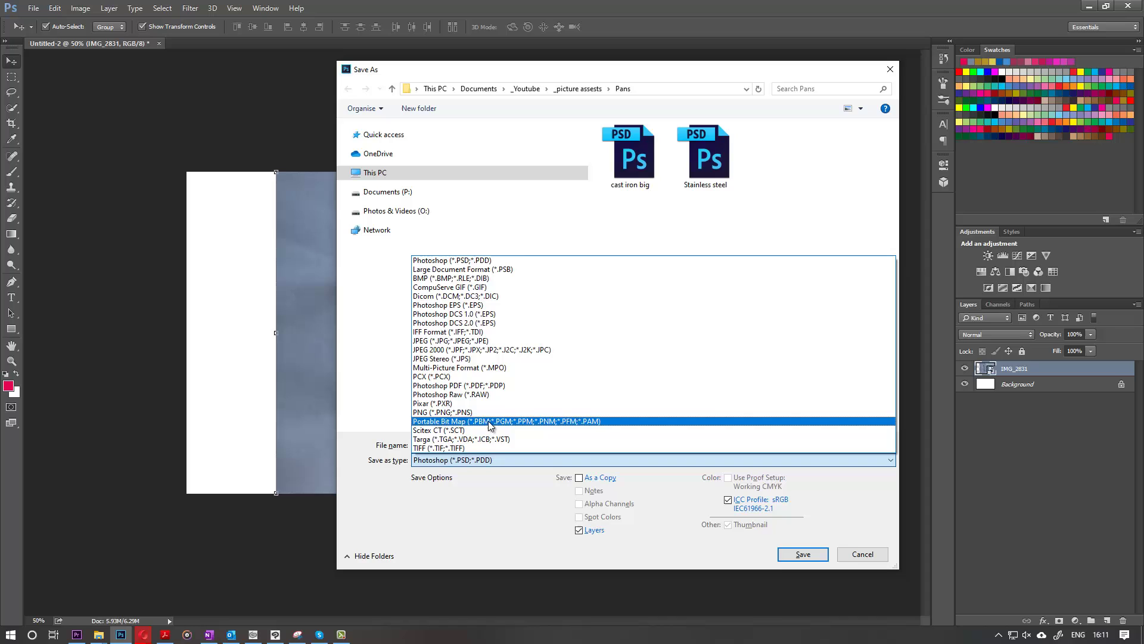
pyautogui.click(480, 411)
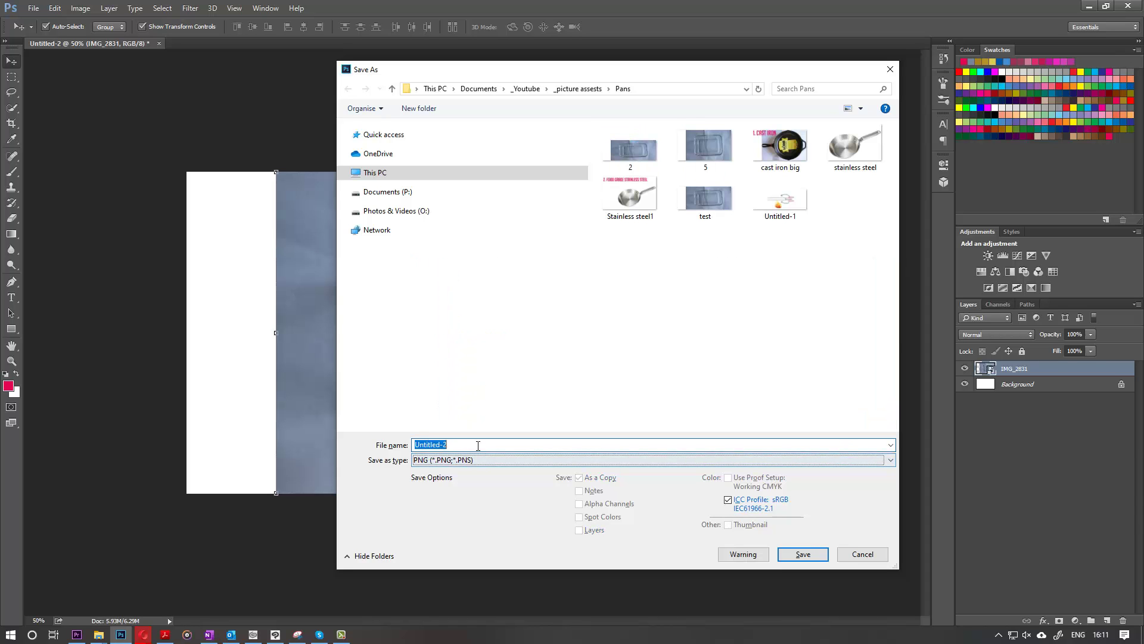
pyautogui.write('test2')
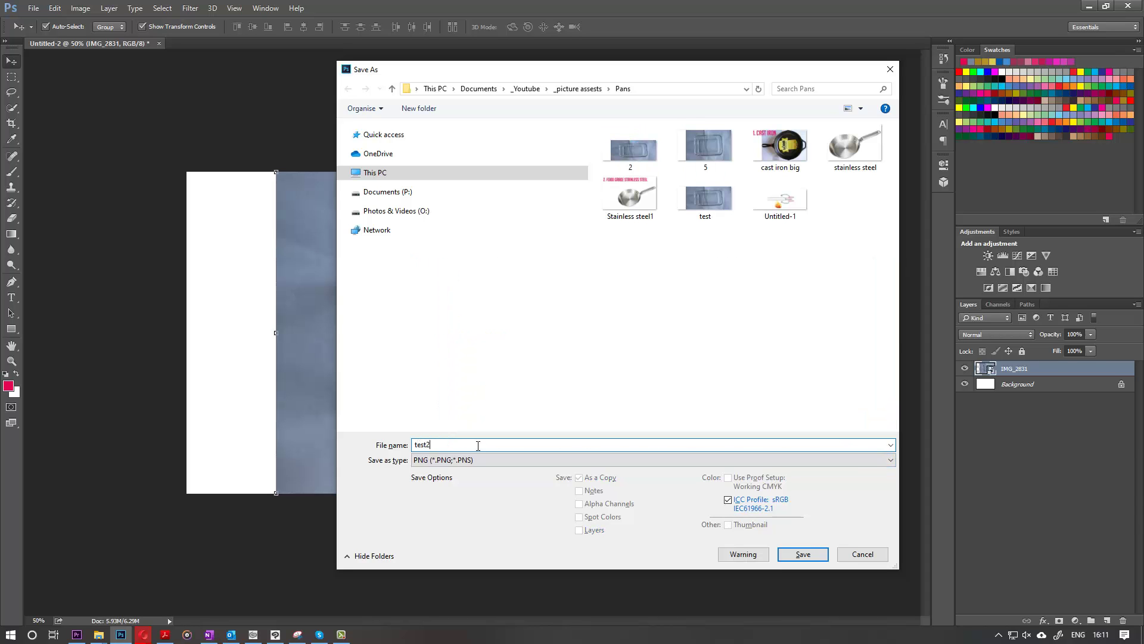
pyautogui.press('Return')
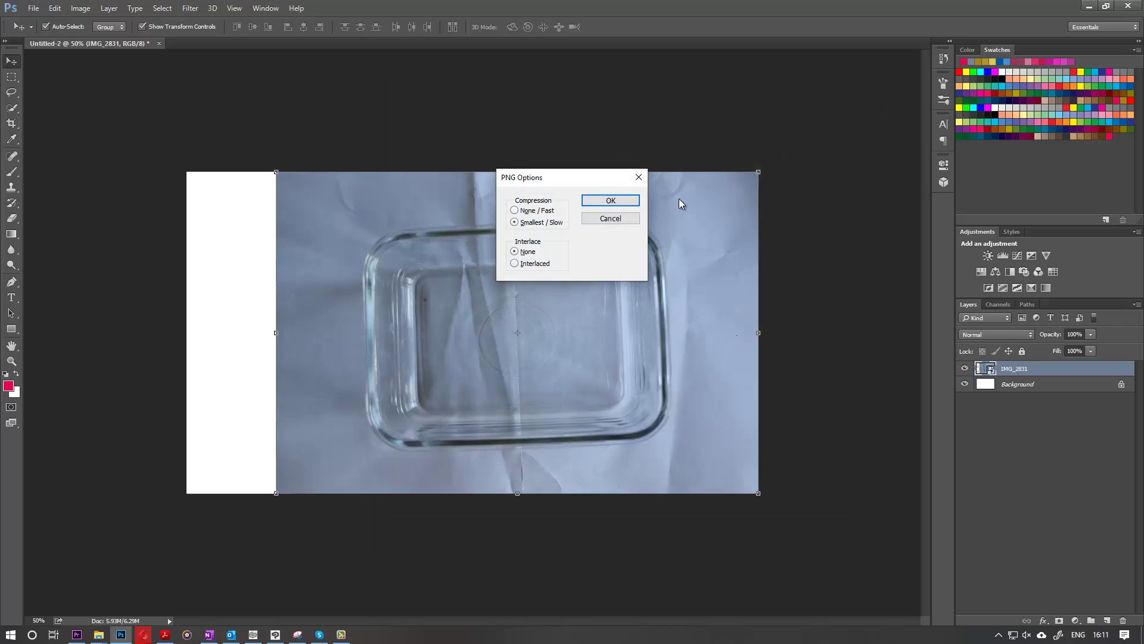
pyautogui.click(594, 200)
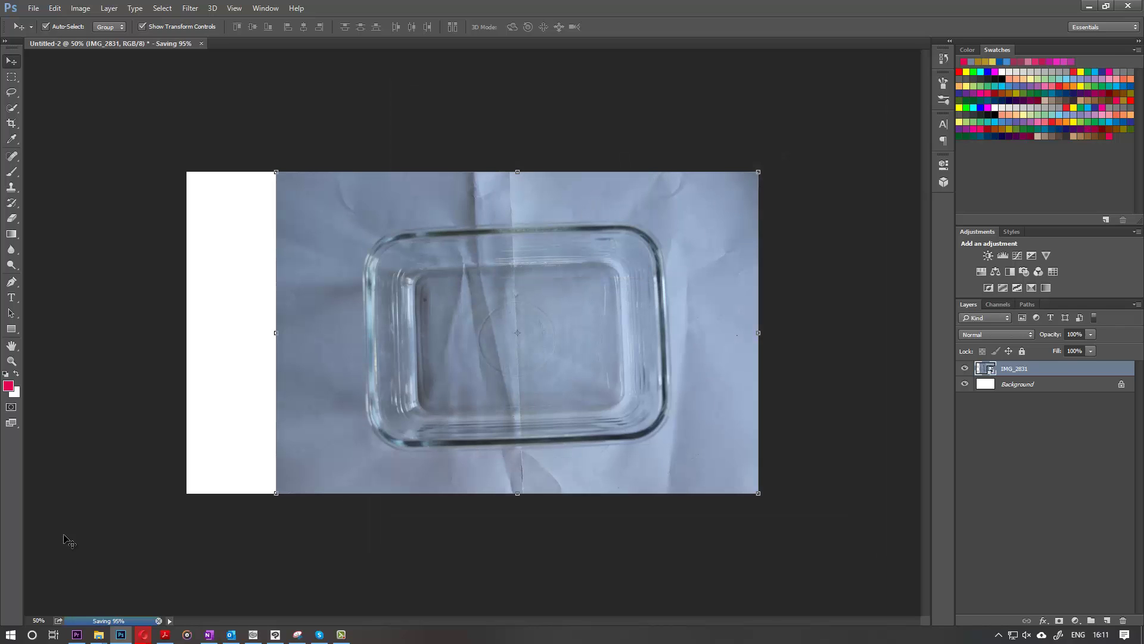
# - Check in the Pans folder that test2 is 1920 x 1080
pyautogui.moveTo(98, 634)
pyautogui.click(115, 599)
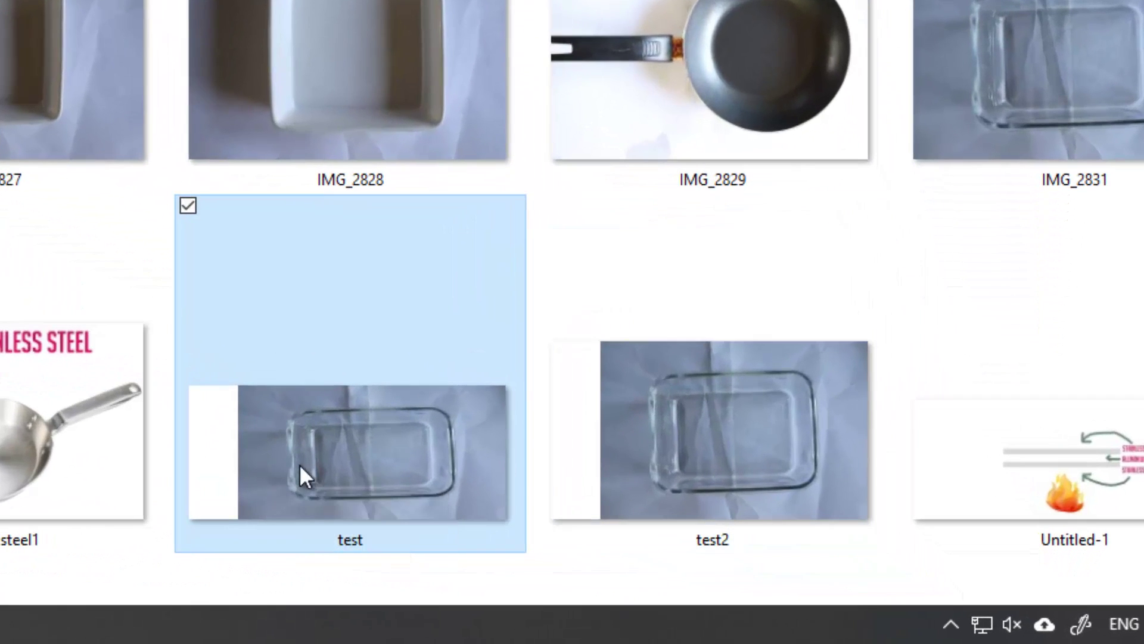
pyautogui.moveTo(659, 436)
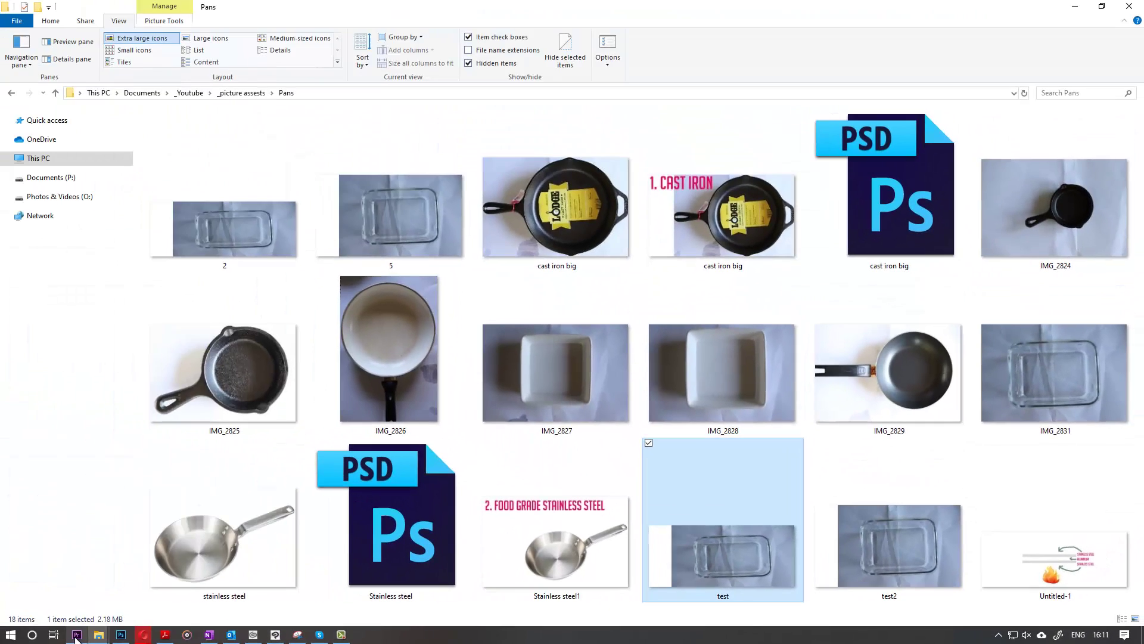
# - Drag test2.png onto track V2 in Premiere Pro and view its motion bounds
pyautogui.click(76, 635)
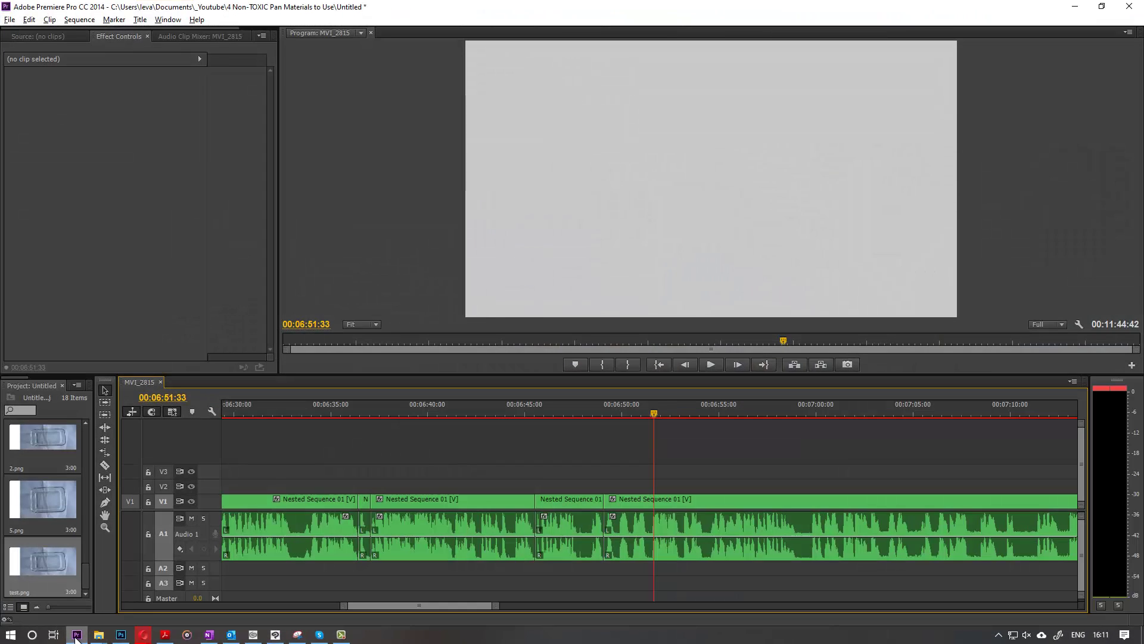
pyautogui.moveTo(59, 575); pyautogui.dragTo(644, 485)
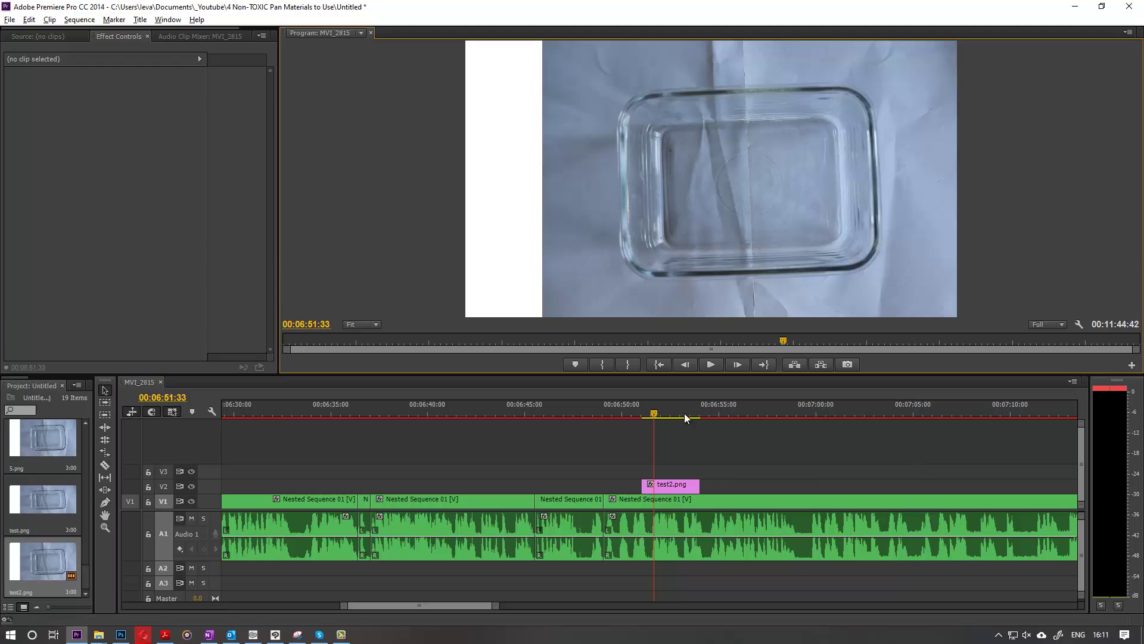
pyautogui.click(666, 484)
pyautogui.click(51, 83)
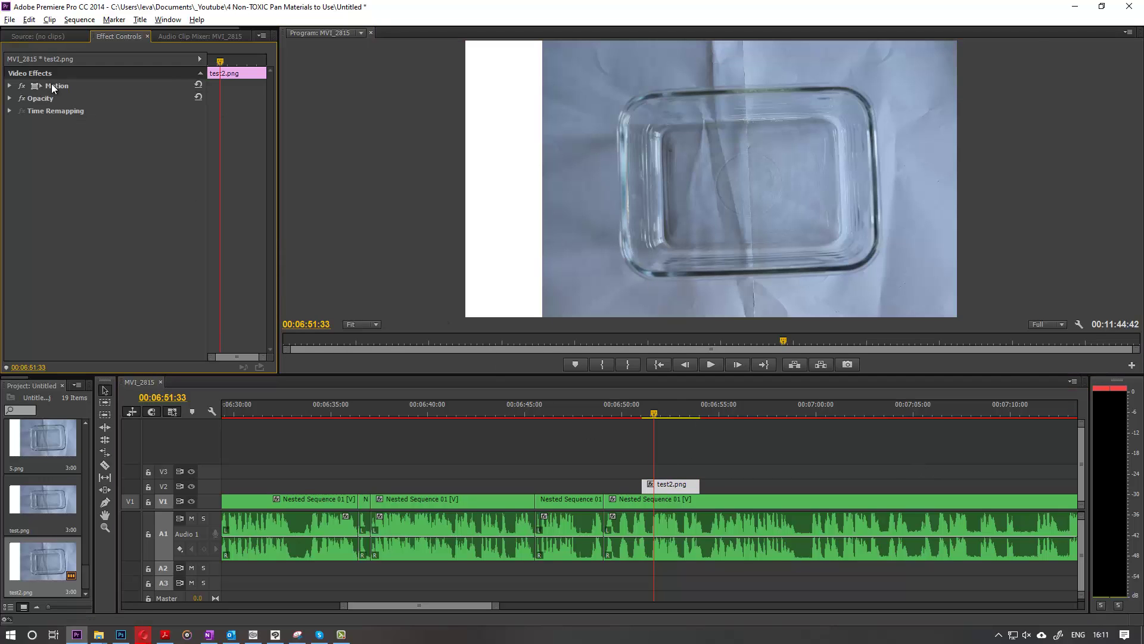